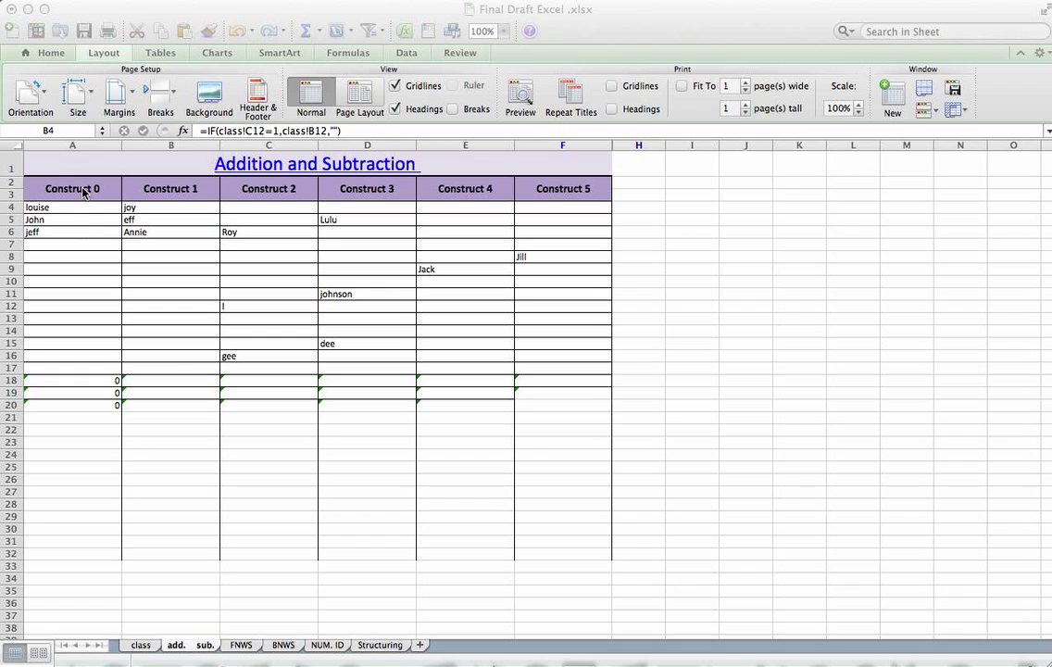
# - Sort the Construct 2 names in C4:C19 in descending order, limited to the current selection, and check the formulas in C4:C6
pyautogui.click(77, 212)
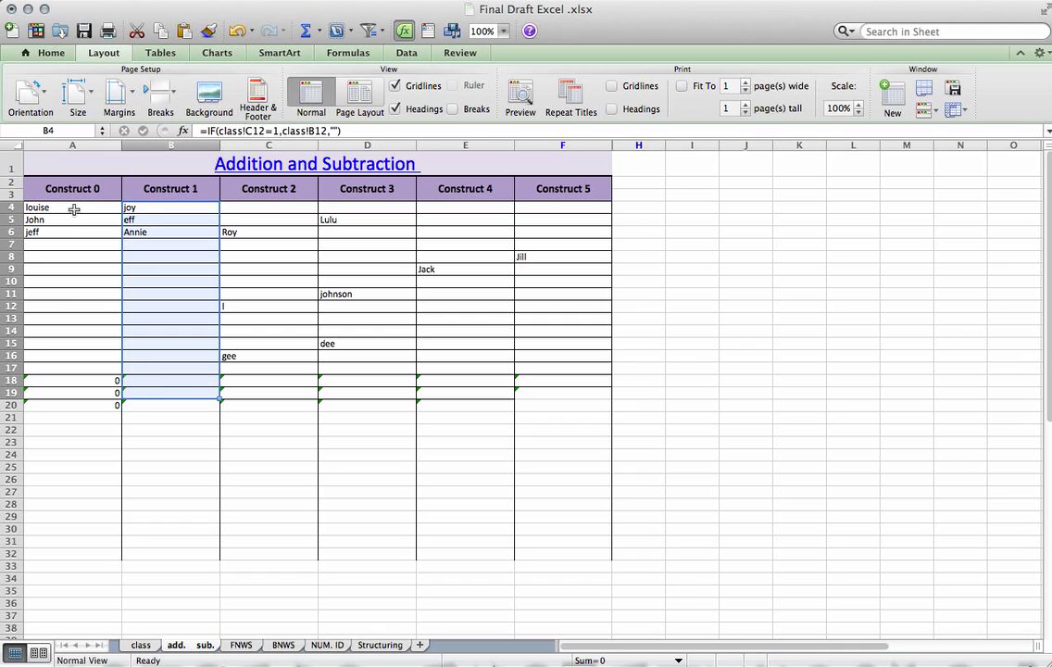
pyautogui.click(74, 209)
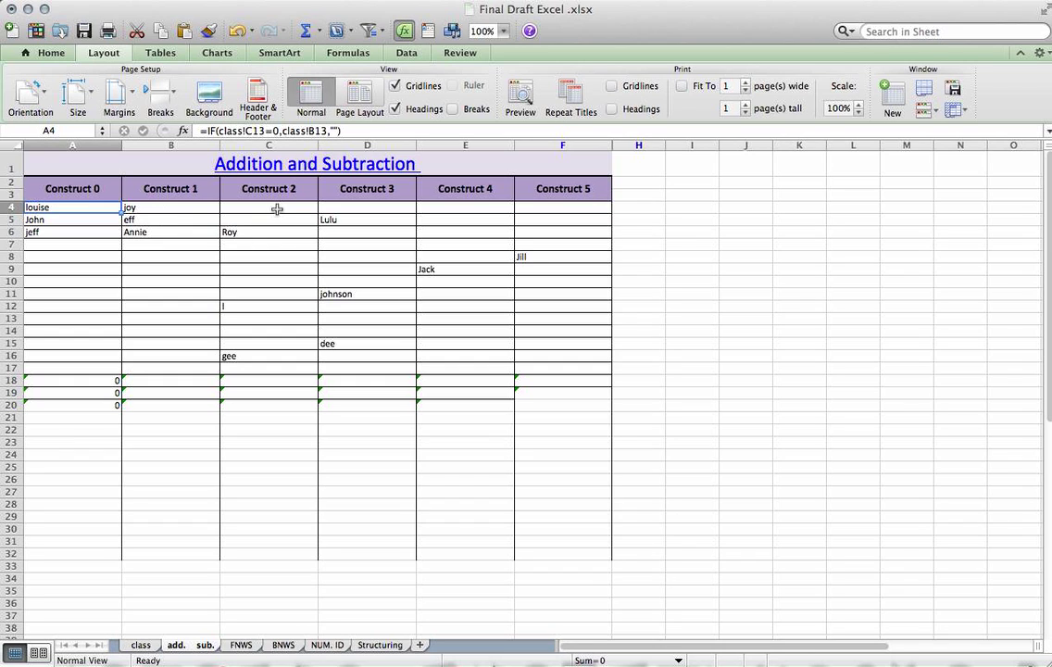
pyautogui.click(276, 207)
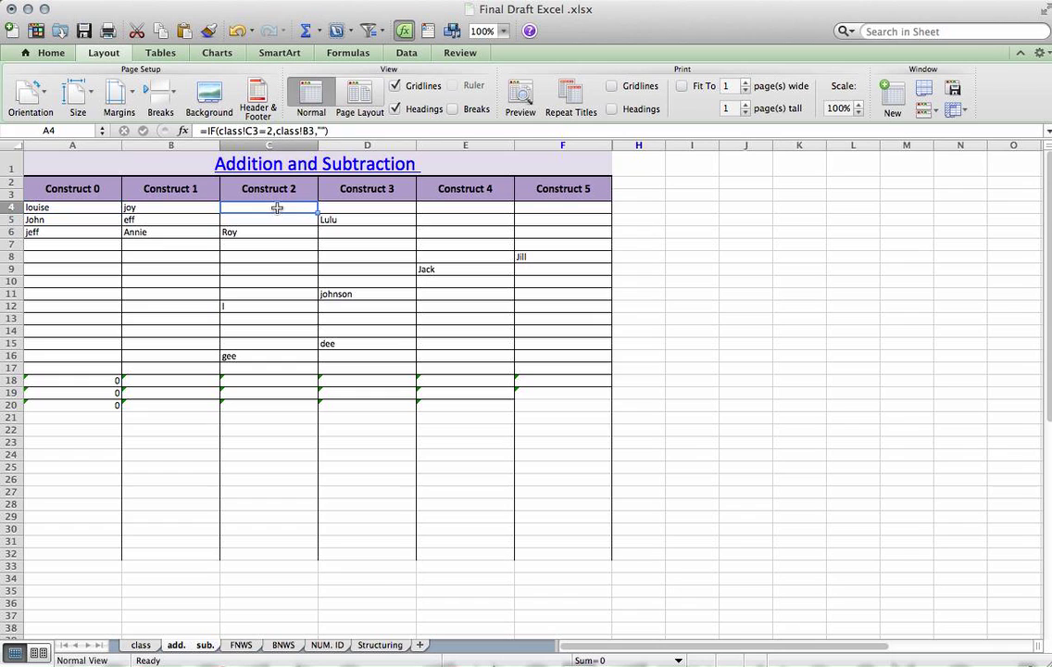
pyautogui.moveTo(277, 207); pyautogui.dragTo(262, 396)
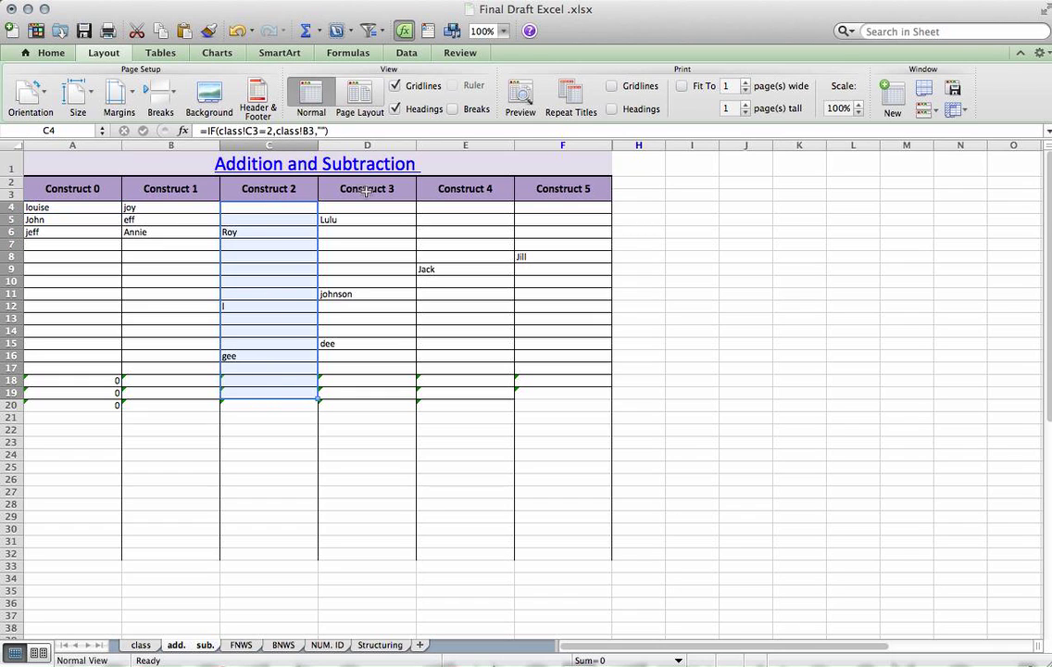
pyautogui.click(352, 33)
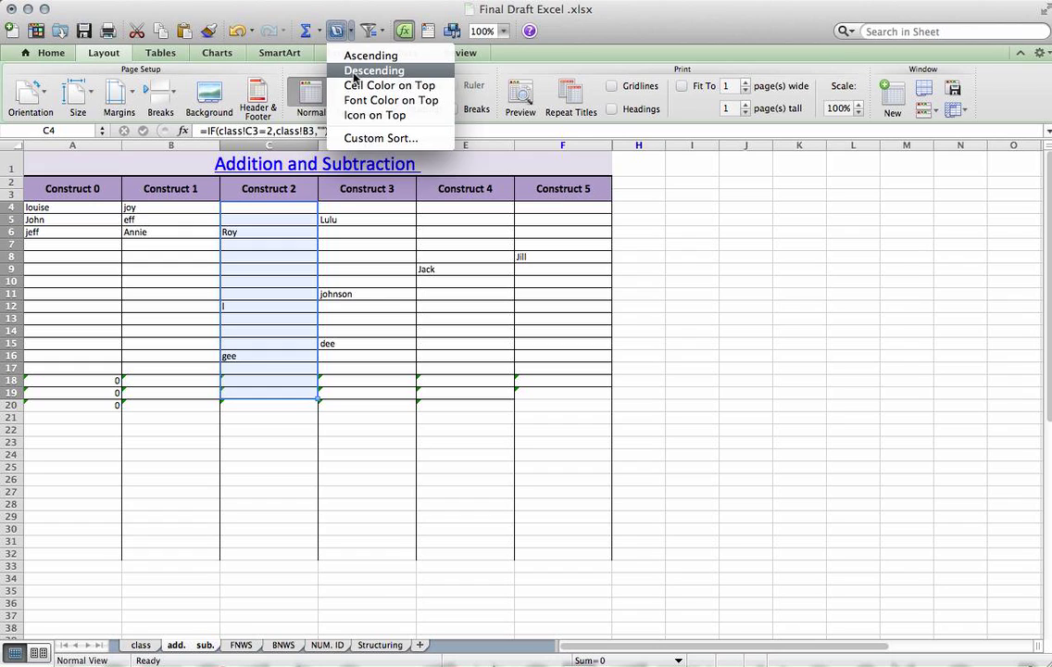
pyautogui.click(361, 70)
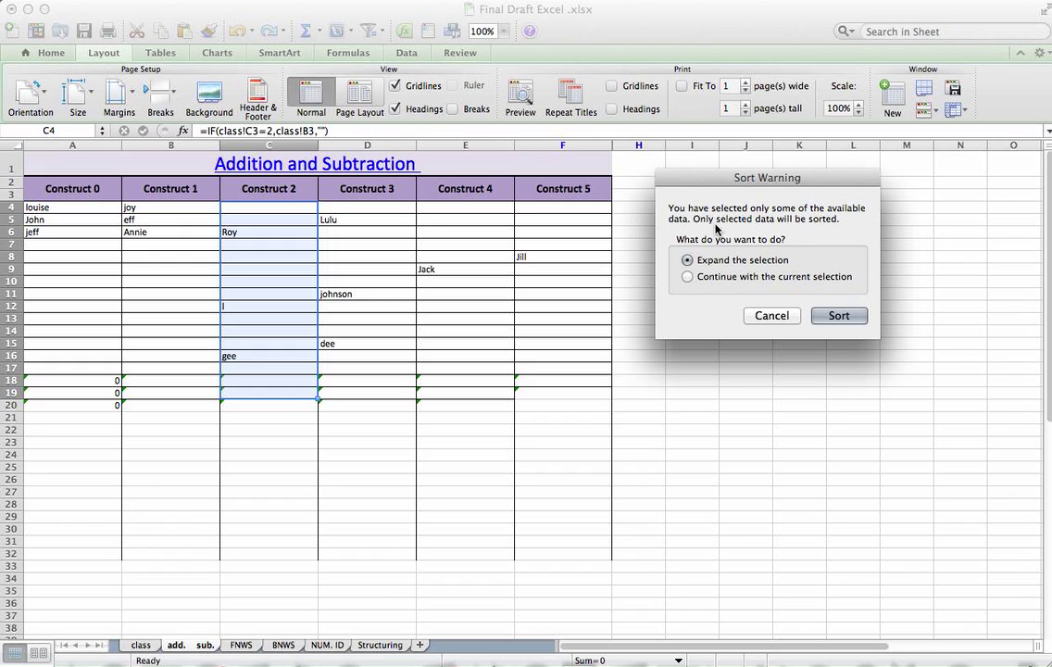
pyautogui.click(689, 277)
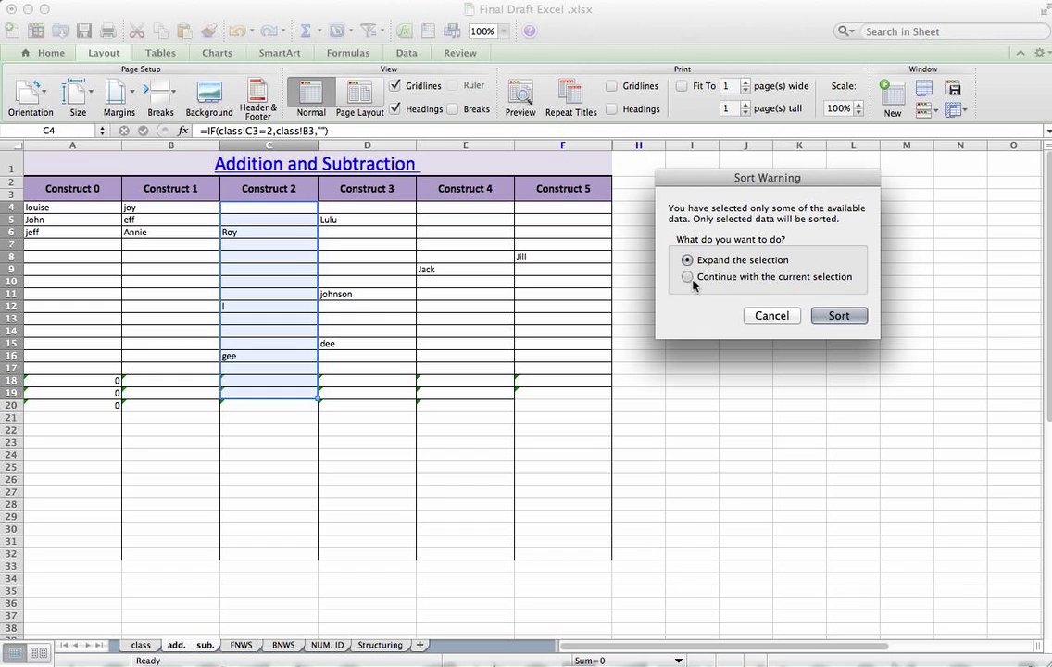
pyautogui.click(843, 315)
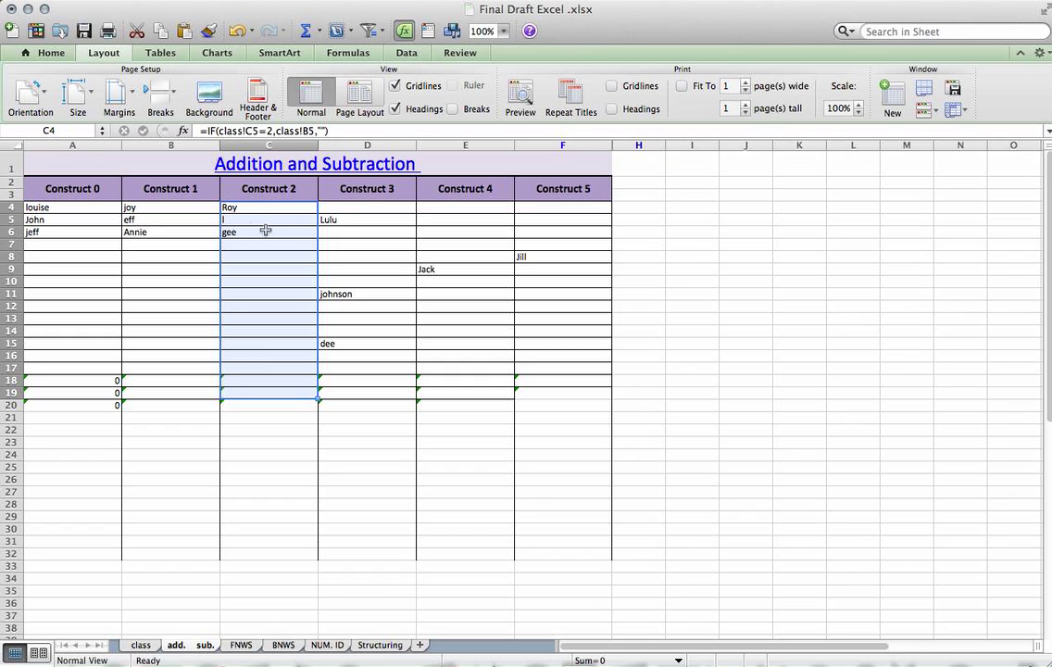
pyautogui.click(324, 220)
pyautogui.click(255, 219)
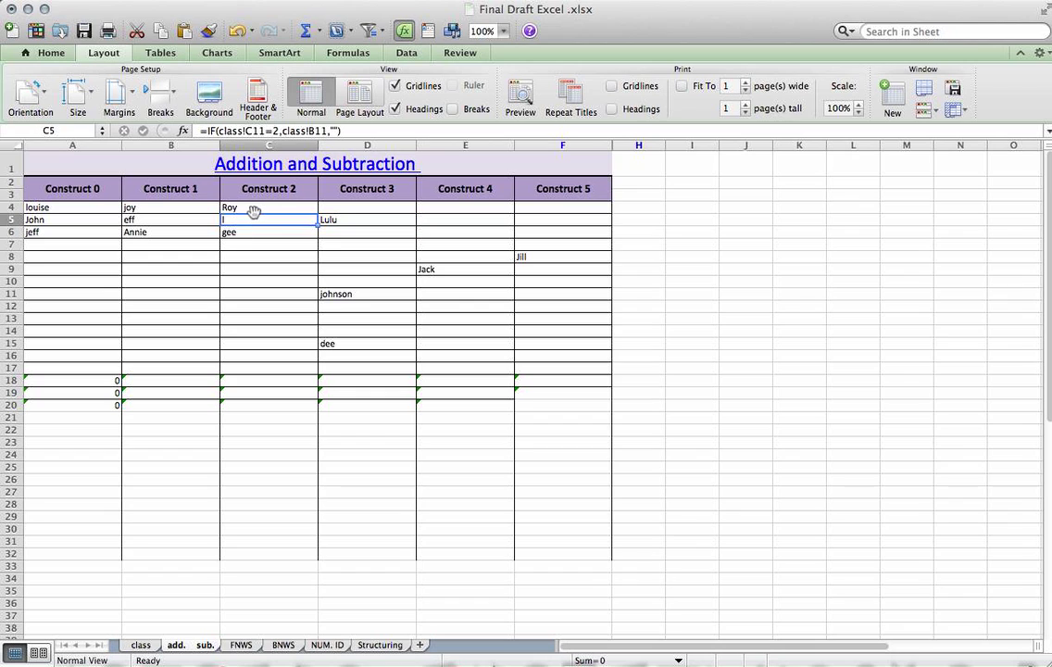
pyautogui.click(250, 210)
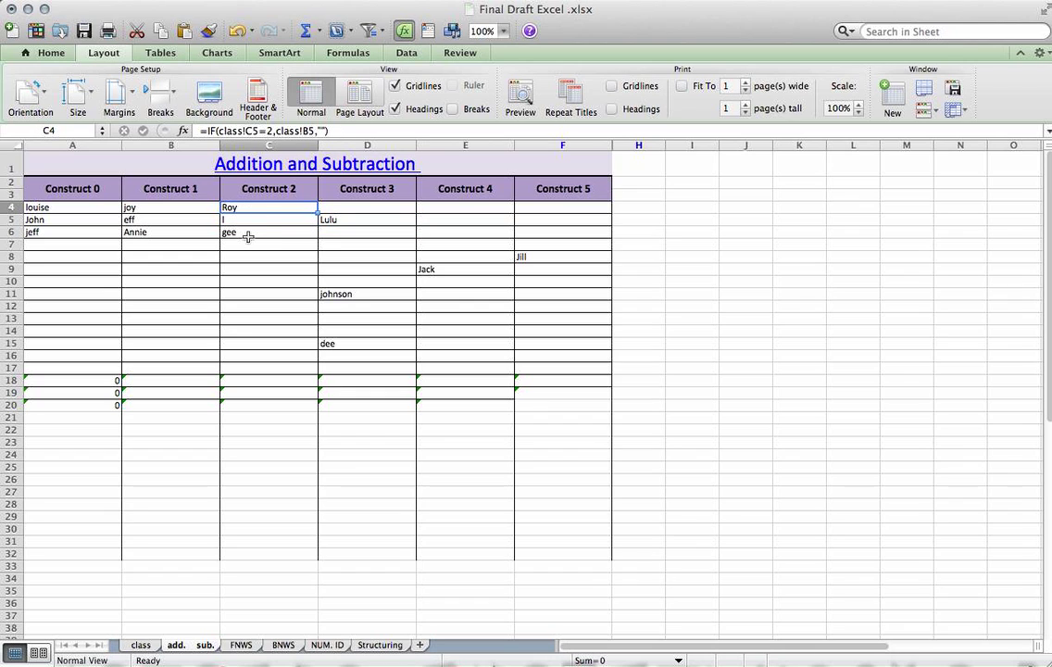
pyautogui.click(248, 236)
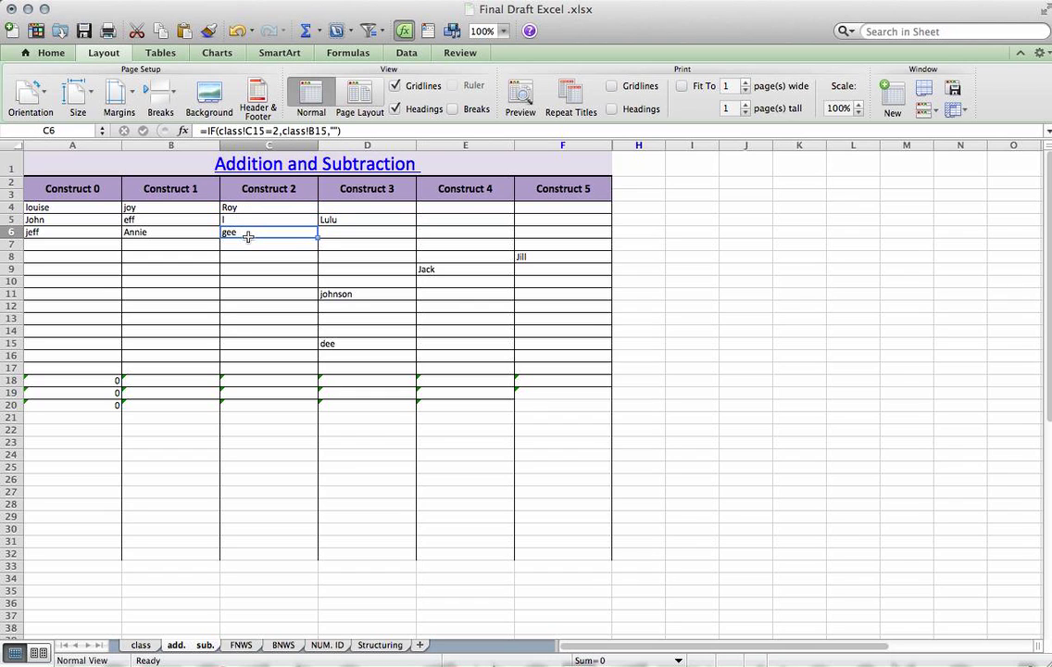
# - On the class sheet, try to sort the Construct 1 range J5:J18 in descending order with only the current selection
pyautogui.click(141, 645)
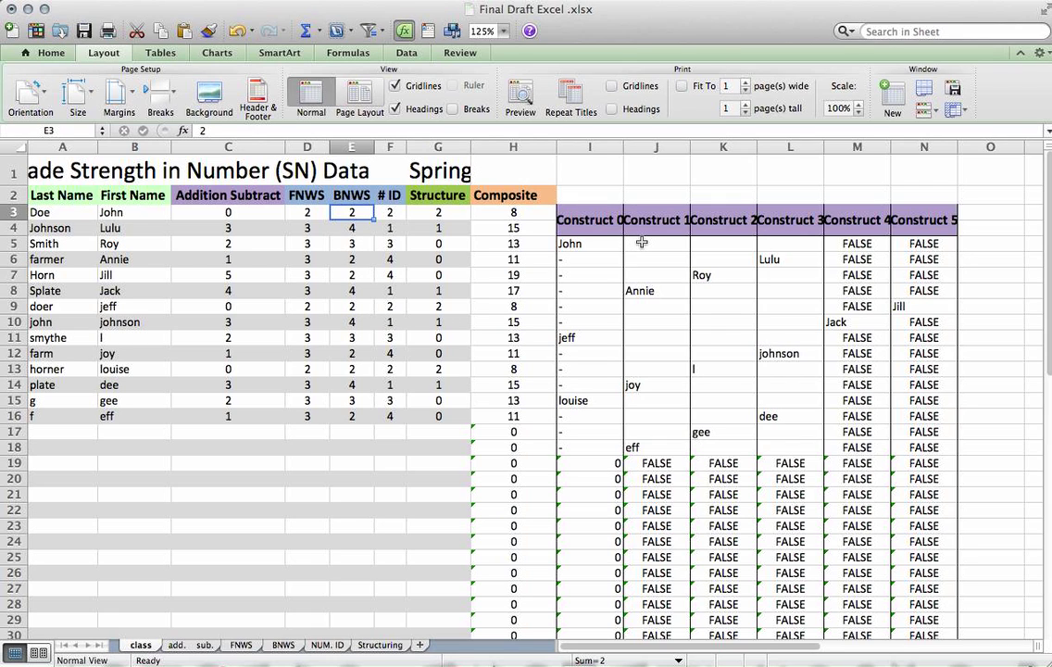
pyautogui.moveTo(641, 243); pyautogui.dragTo(641, 447)
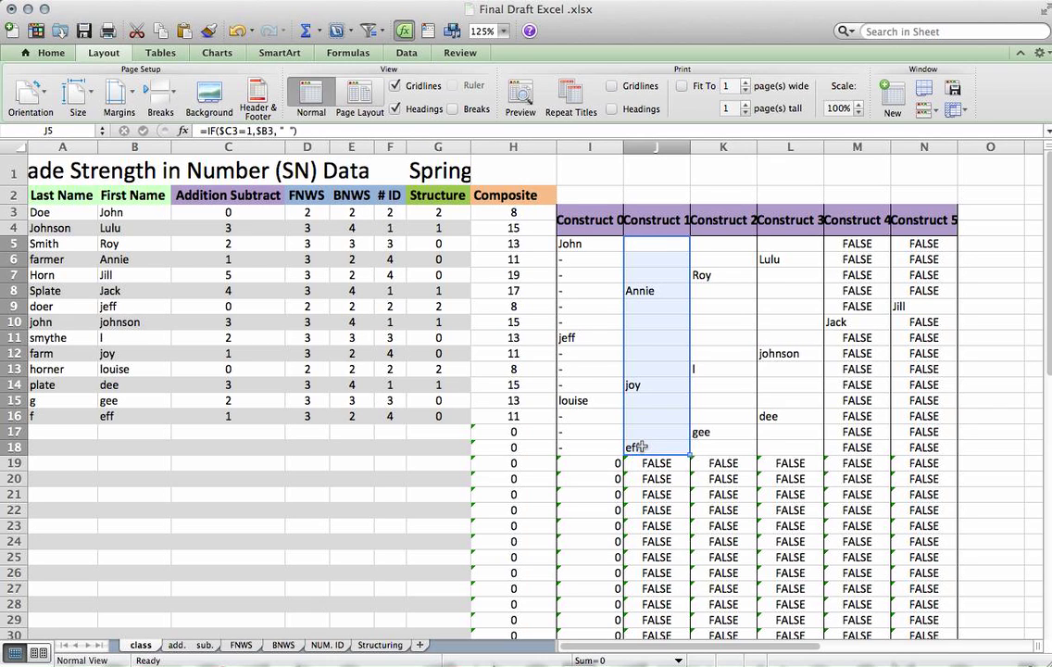
pyautogui.click(351, 33)
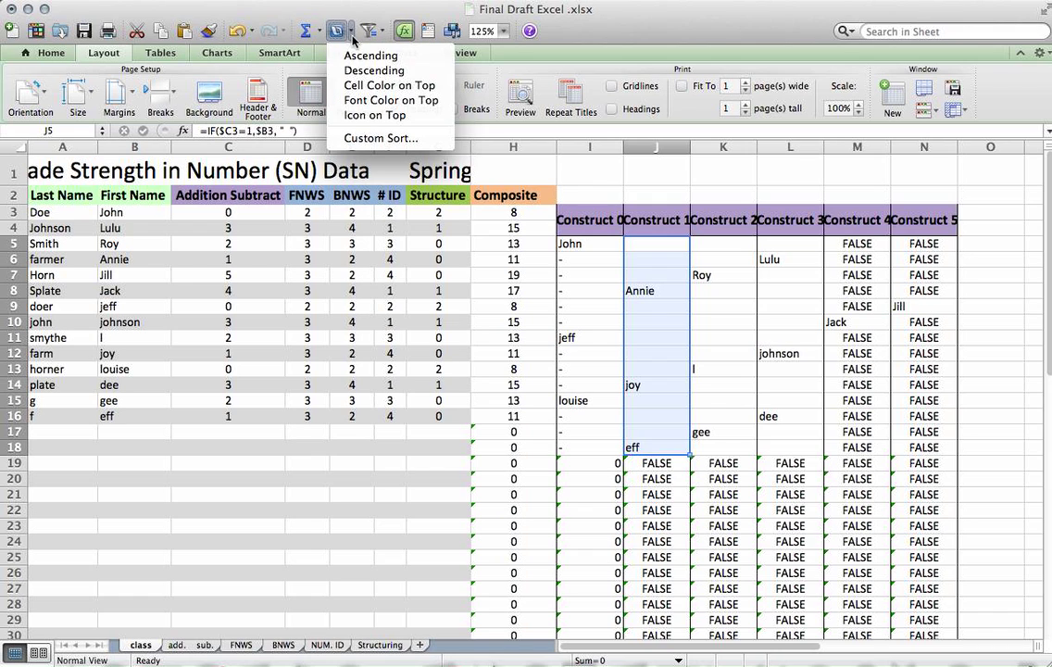
pyautogui.click(361, 71)
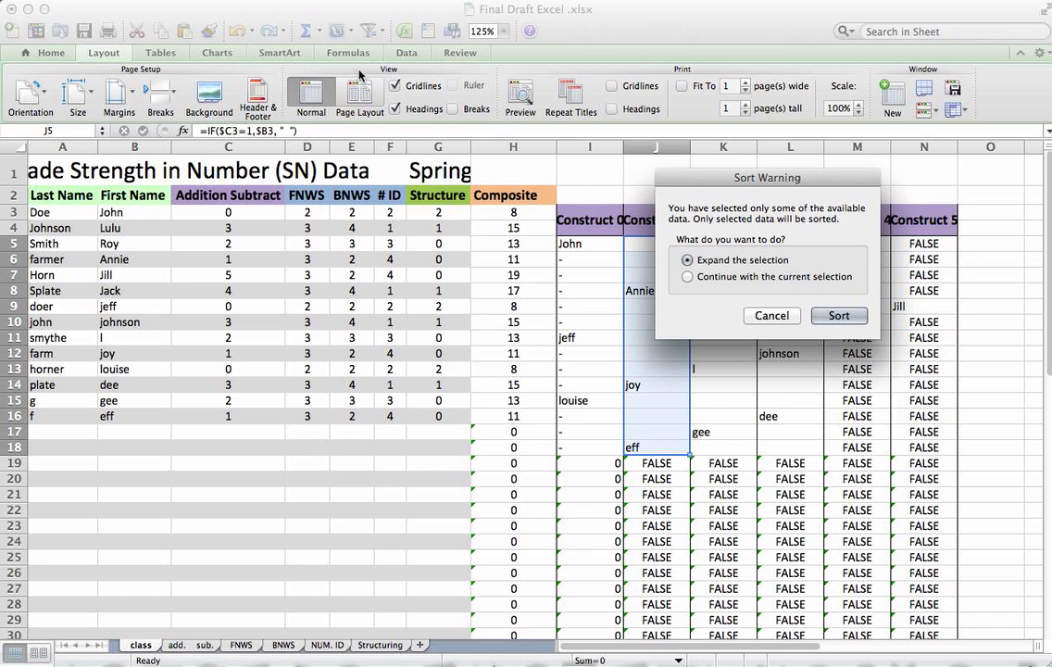
pyautogui.click(741, 277)
pyautogui.click(838, 315)
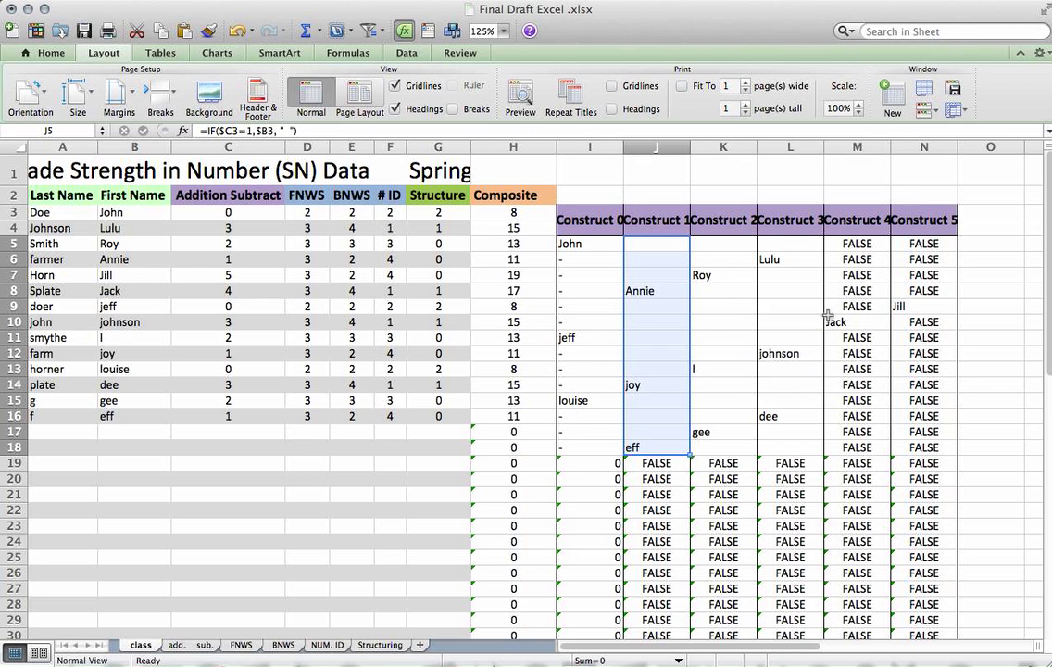
# - Try to sort the Construct 1 range J5:J18 in ascending order, continuing with the current selection
pyautogui.moveTo(651, 251); pyautogui.dragTo(657, 447)
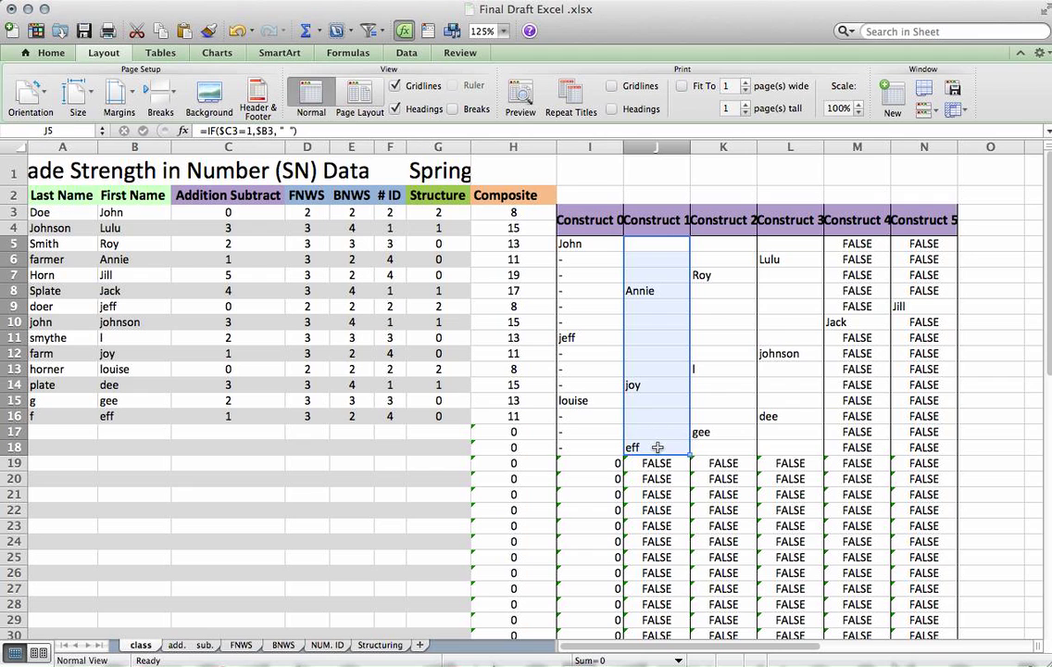
pyautogui.click(336, 31)
pyautogui.click(353, 57)
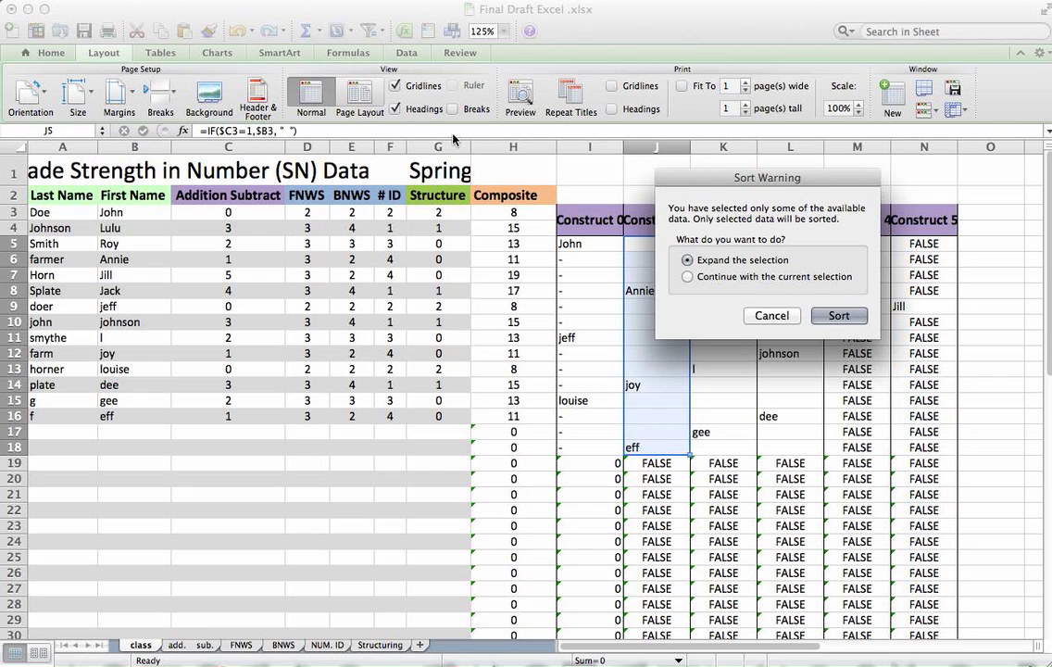
pyautogui.click(762, 278)
pyautogui.click(838, 316)
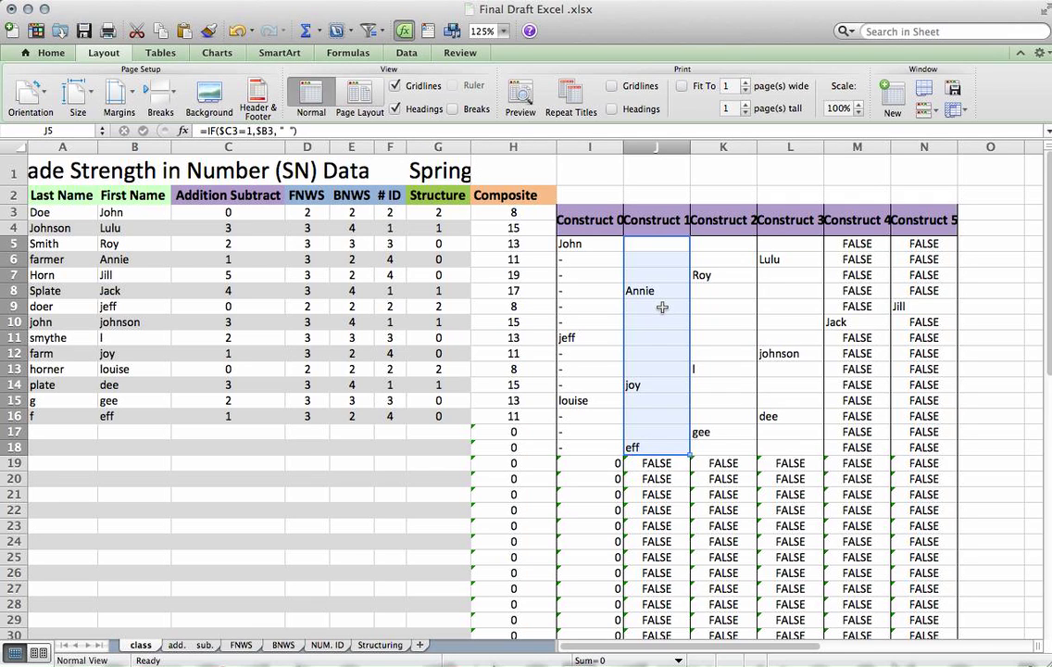
# - Return to the add. sub. sheet and open a custom sort for the whole name range A4:F19
pyautogui.click(176, 645)
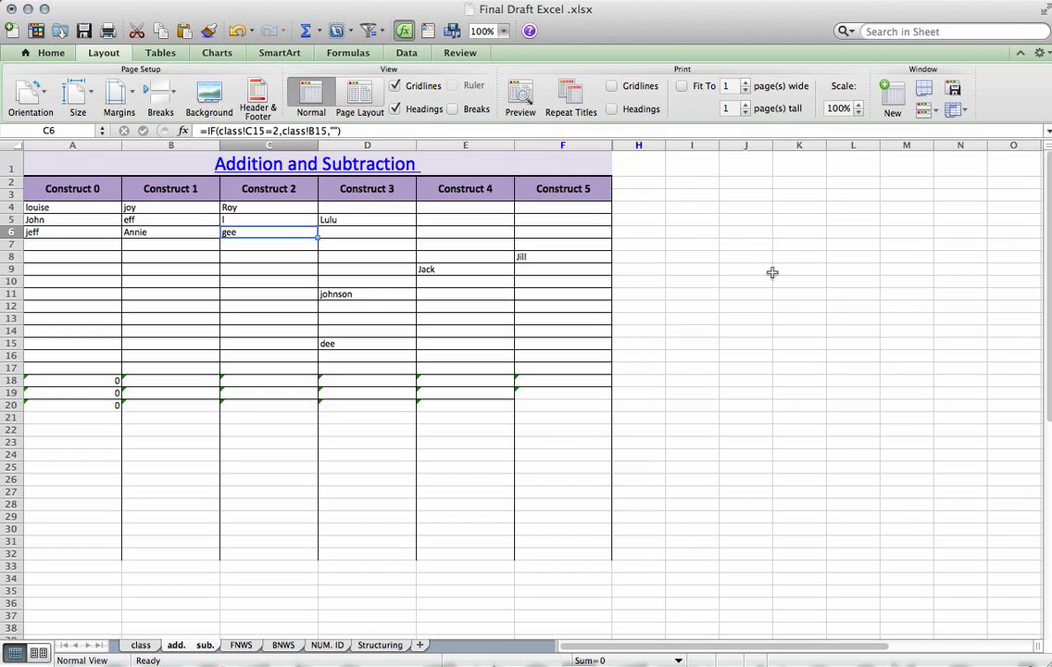
pyautogui.click(53, 208)
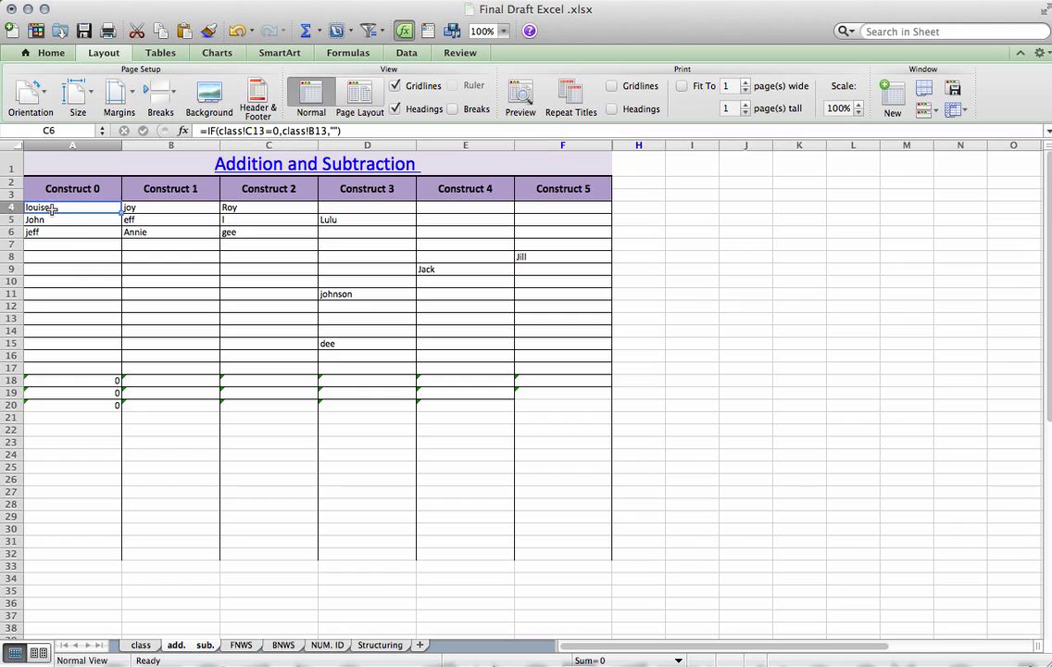
pyautogui.moveTo(53, 209); pyautogui.dragTo(606, 390)
pyautogui.click(338, 32)
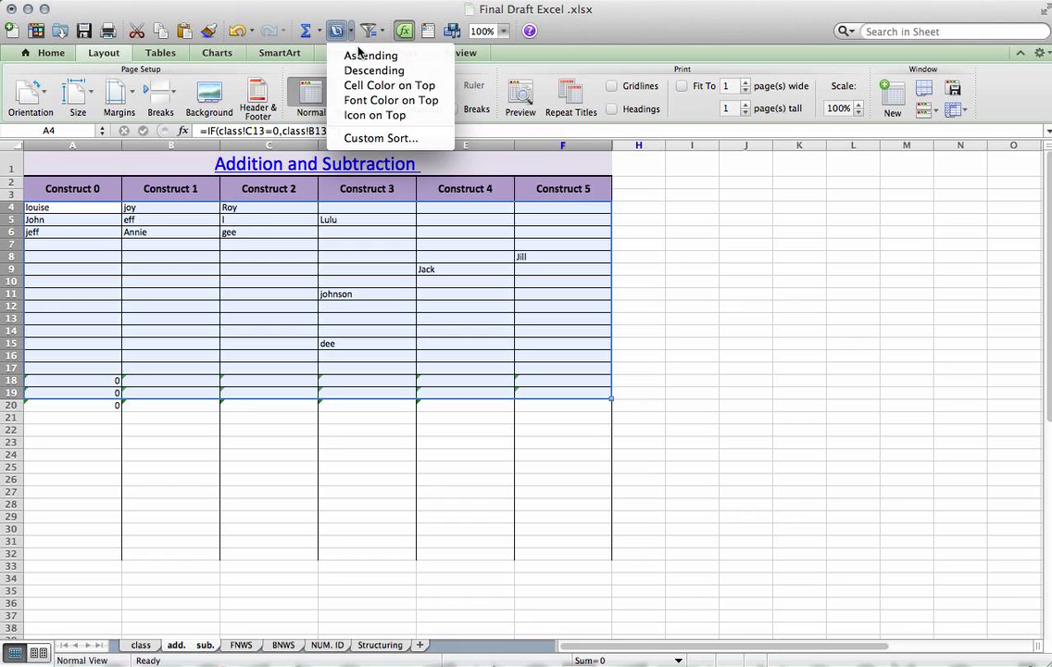
pyautogui.press('Escape')
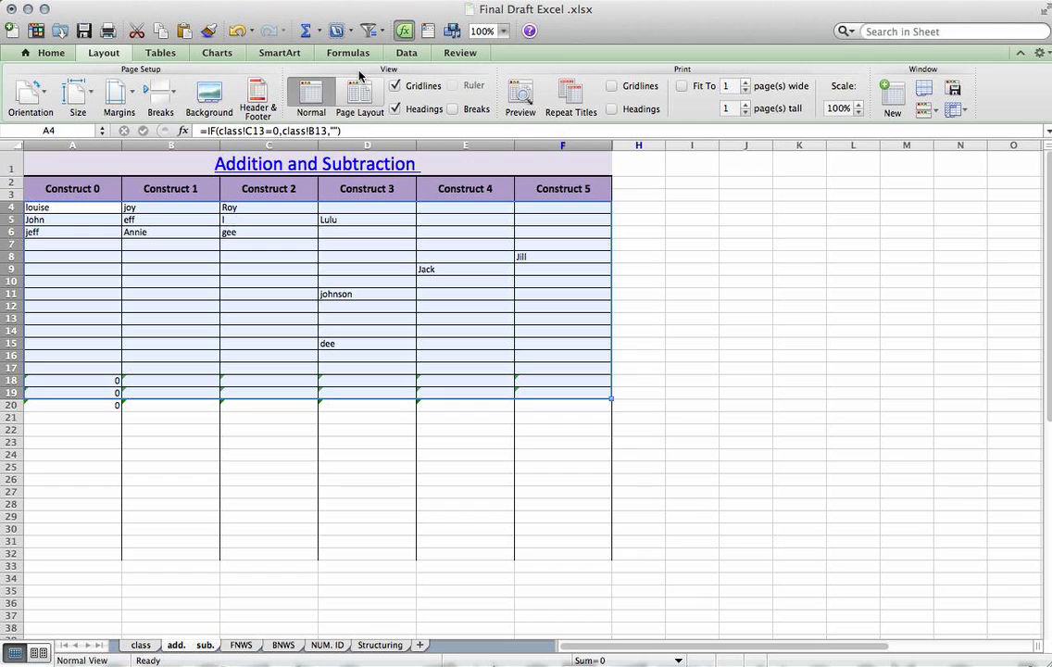
pyautogui.click(353, 32)
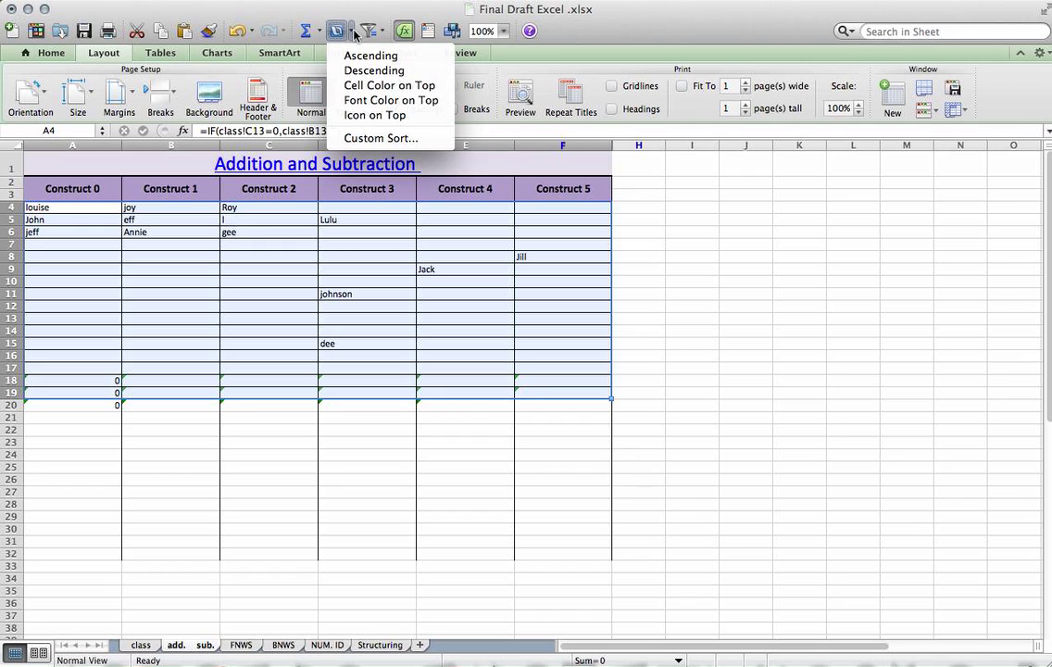
pyautogui.click(366, 138)
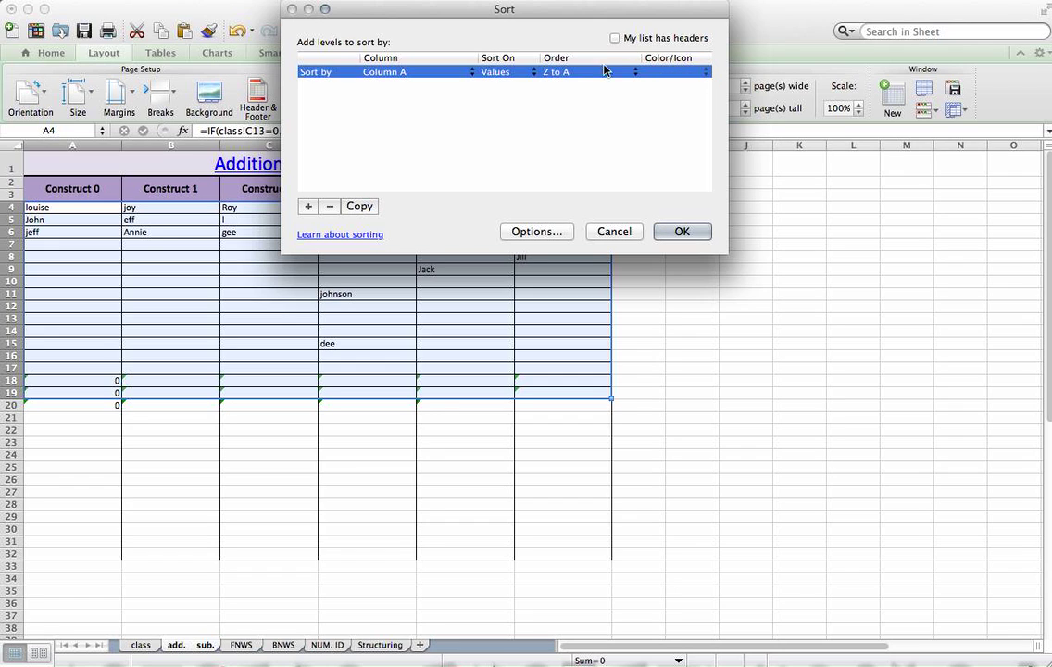
# - Try sorting the selected range with the left to right orientation, and undo that sort
pyautogui.click(558, 237)
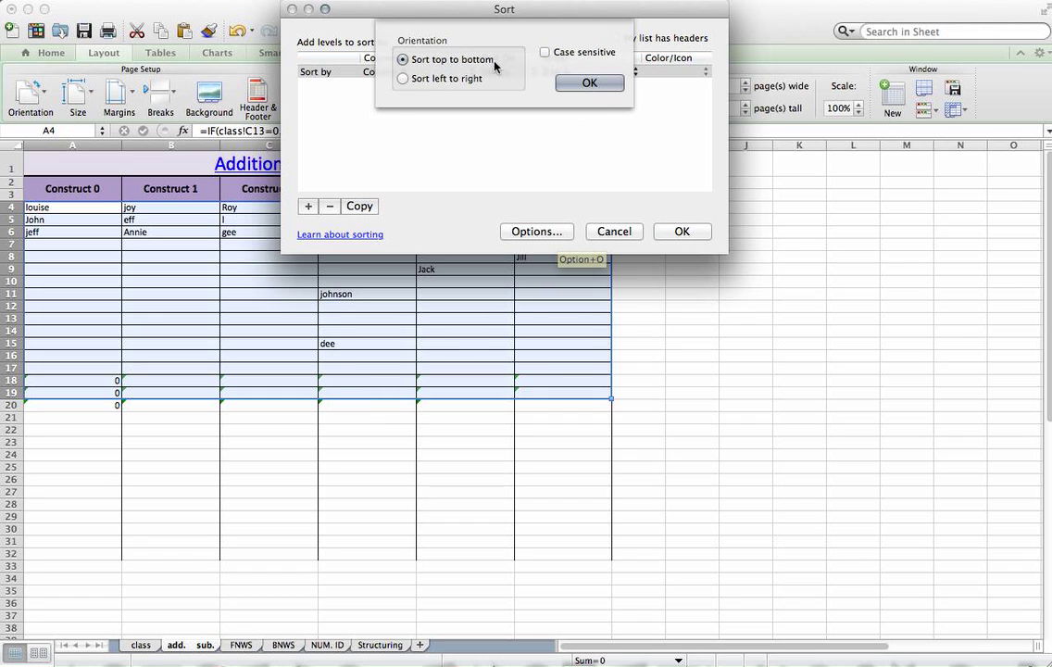
pyautogui.click(408, 78)
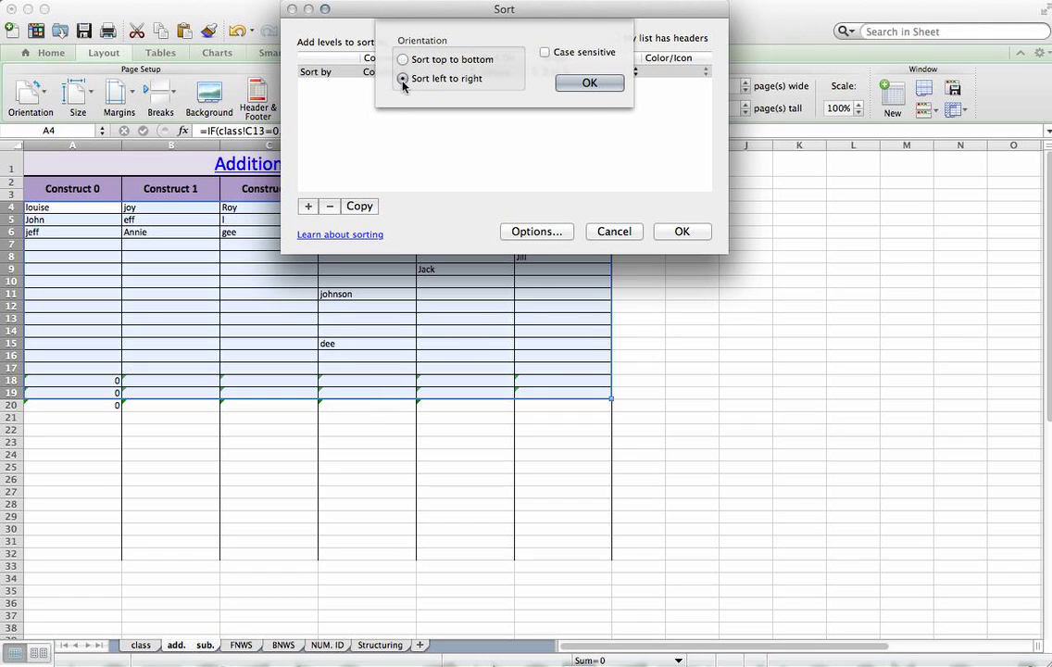
pyautogui.click(589, 85)
pyautogui.click(684, 234)
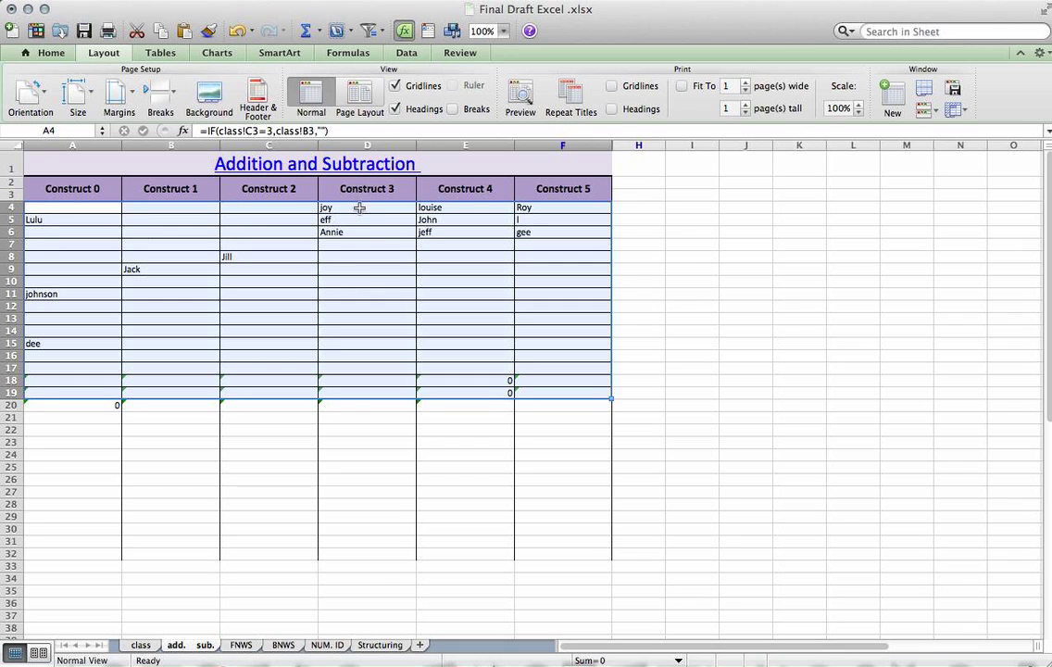
pyautogui.press('super+z')
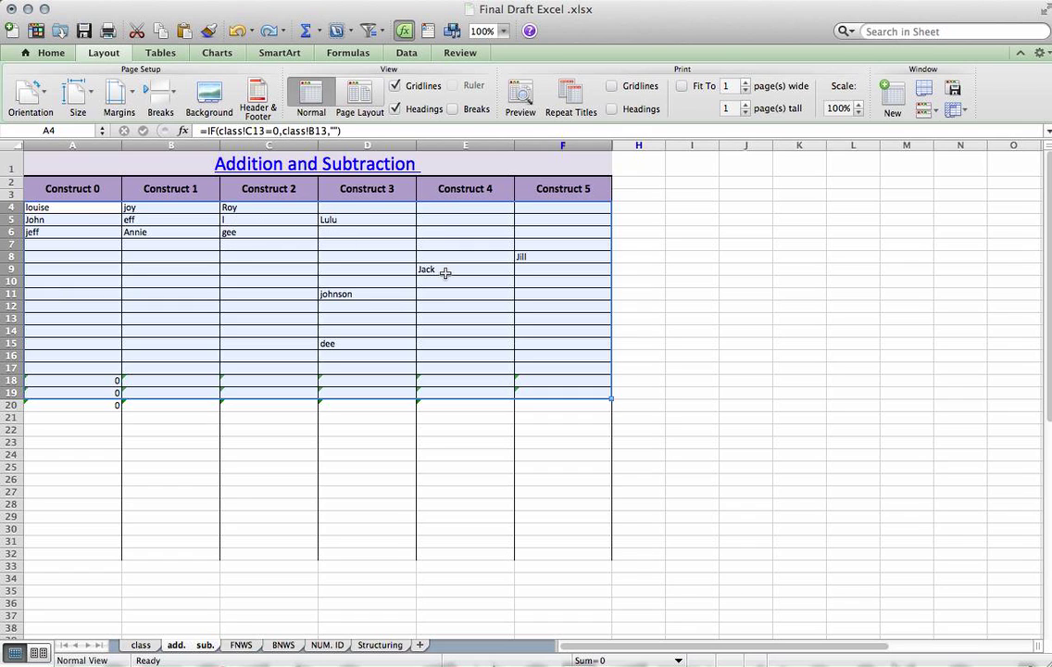
# - Sort the Construct 3 names in D4:D19 in descending order, continuing with only the current selection
pyautogui.click(336, 210)
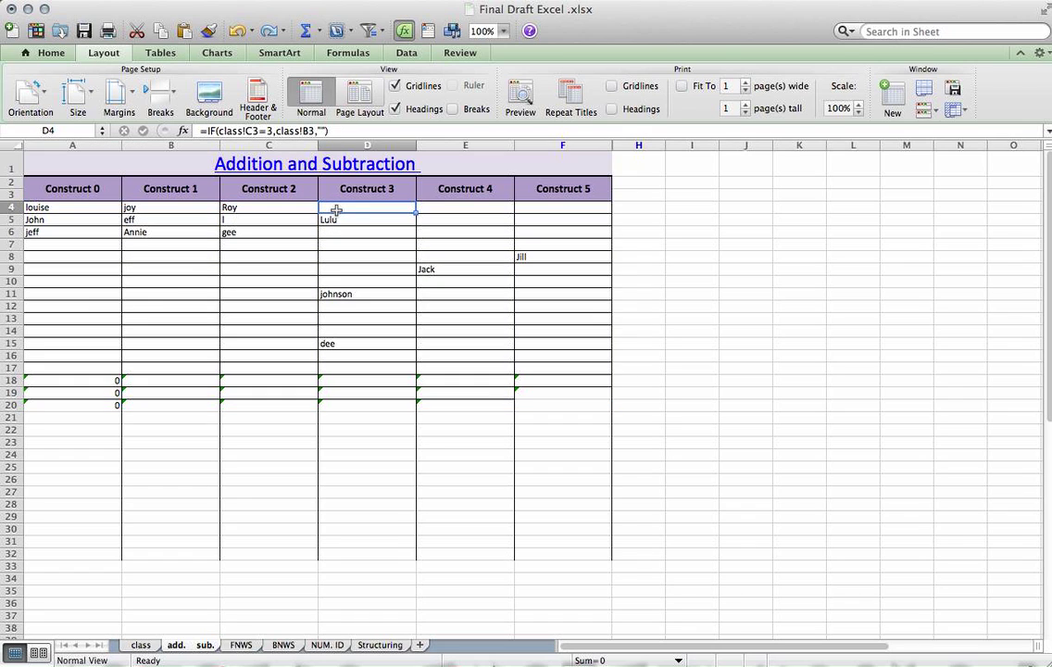
pyautogui.moveTo(336, 211); pyautogui.dragTo(346, 395)
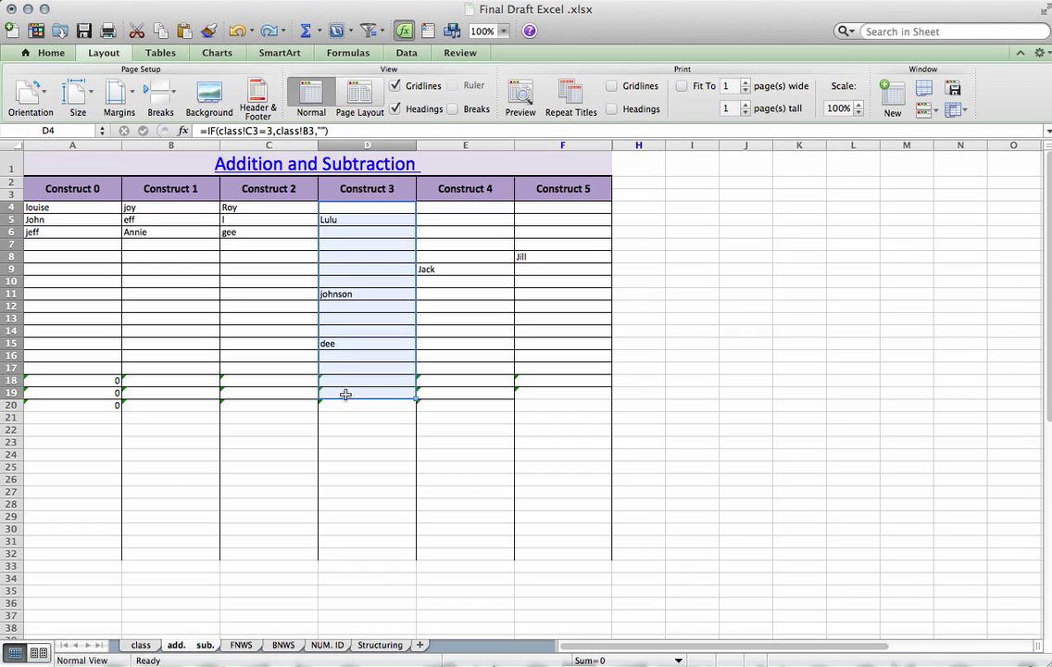
pyautogui.click(382, 30)
pyautogui.click(351, 33)
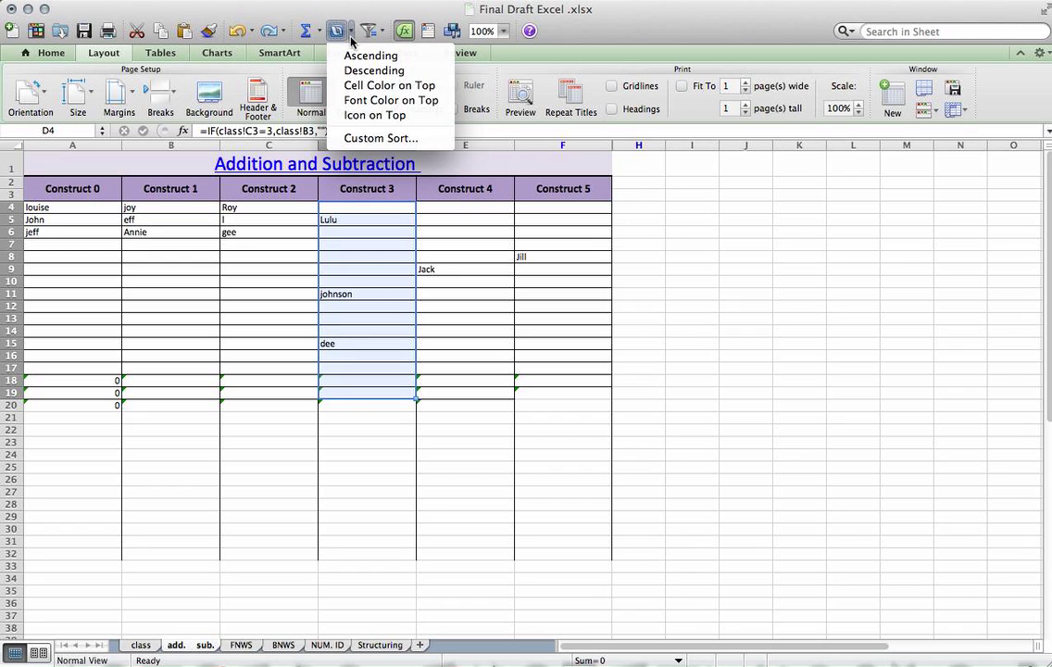
pyautogui.click(361, 71)
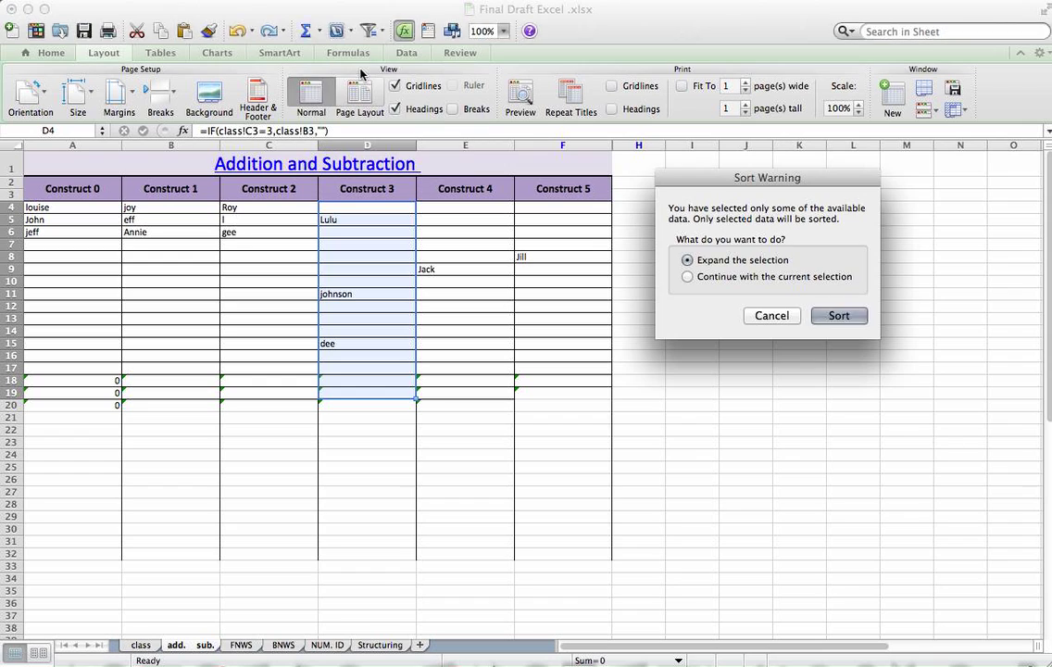
pyautogui.click(713, 278)
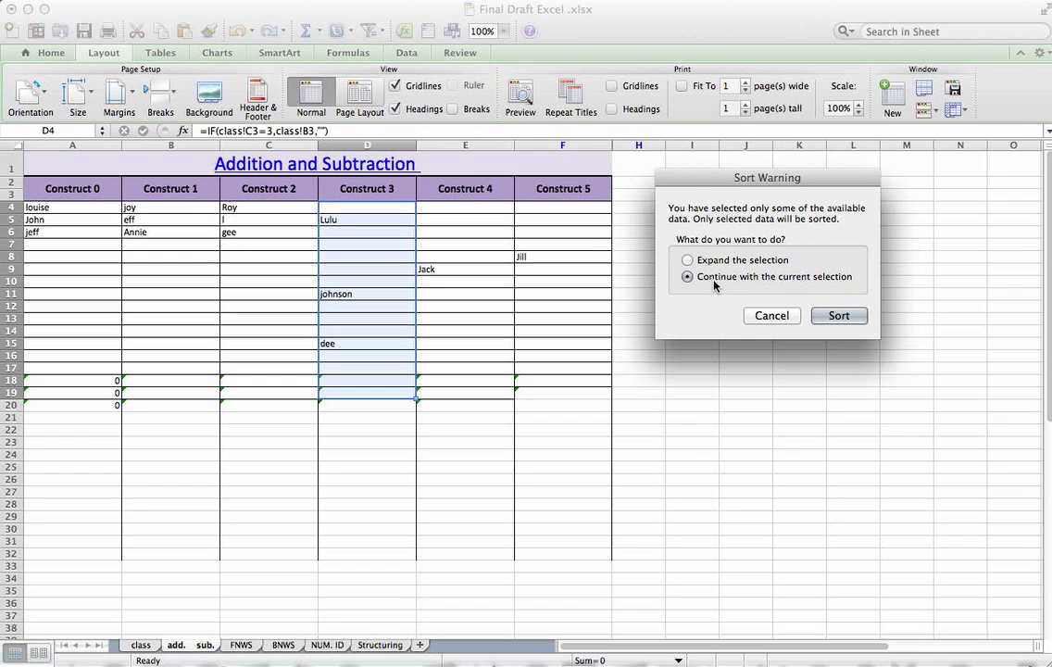
pyautogui.click(839, 315)
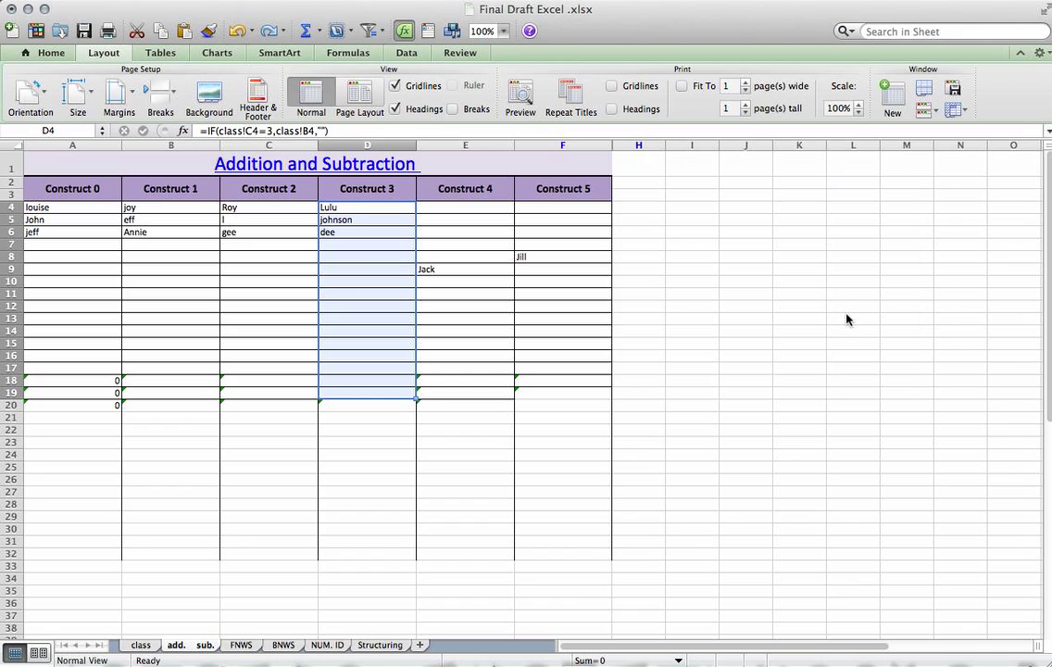